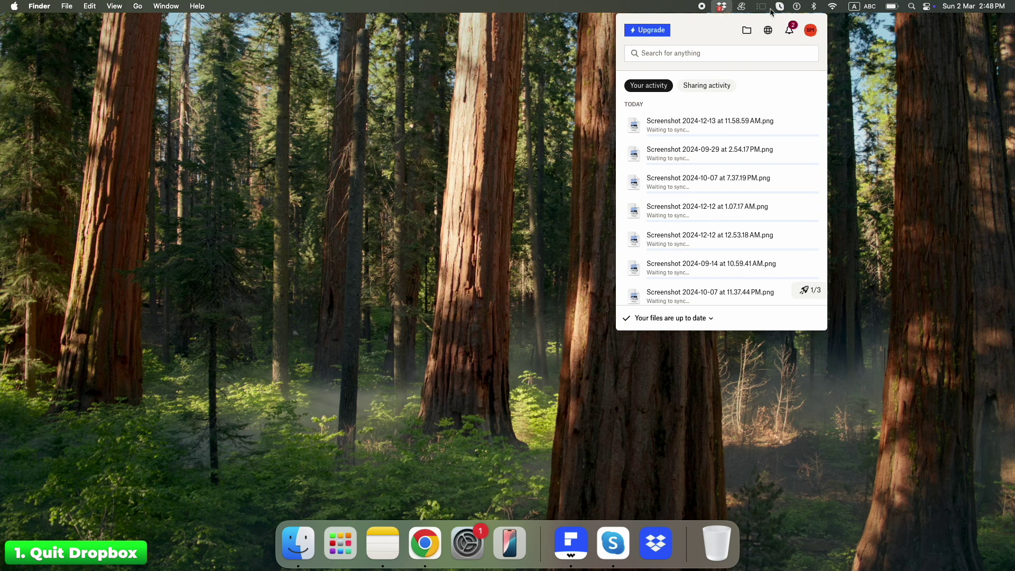
- Quit Dropbox using Quit in the account avatar menu of its panel
{"action": "left_click", "coordinate": [810, 32]}
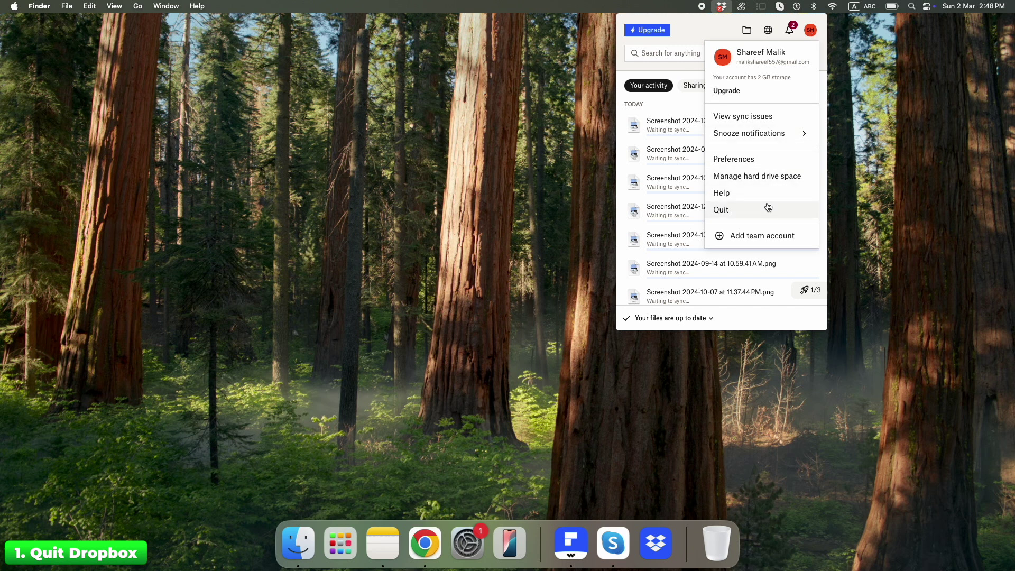
{"action": "left_click", "coordinate": [733, 211]}
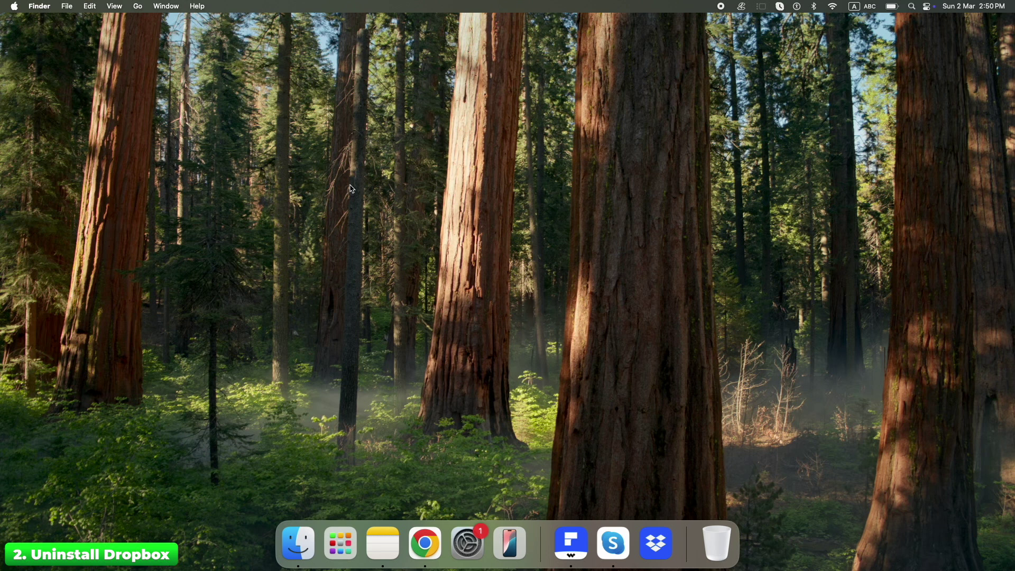
- Drag the Dropbox app from the Applications folder to the Bin in the Dock
{"action": "left_click", "coordinate": [308, 555]}
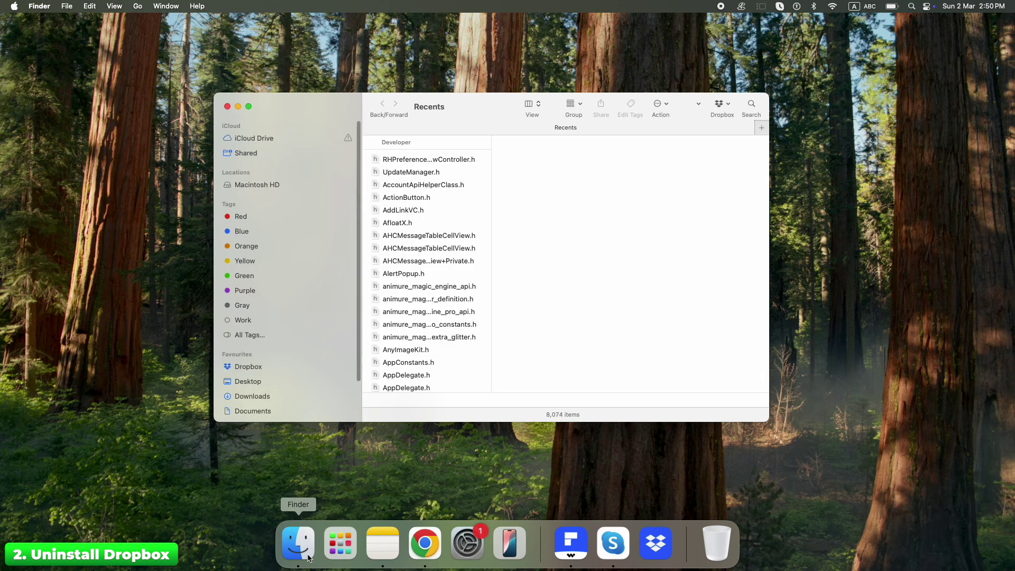
{"action": "scroll", "coordinate": [271, 398], "scroll_direction": "down", "scroll_amount": 3}
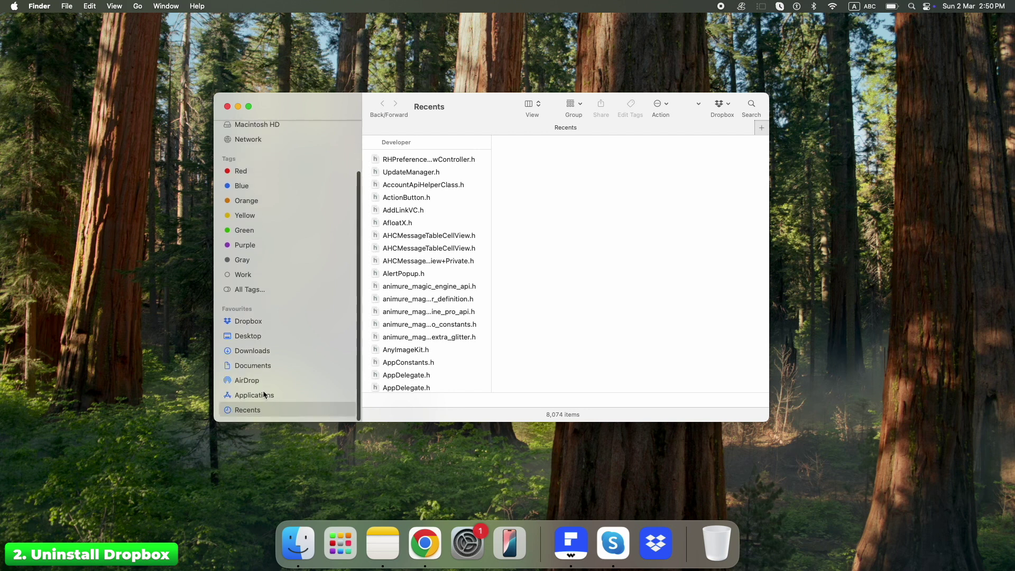
{"action": "left_click", "coordinate": [265, 395]}
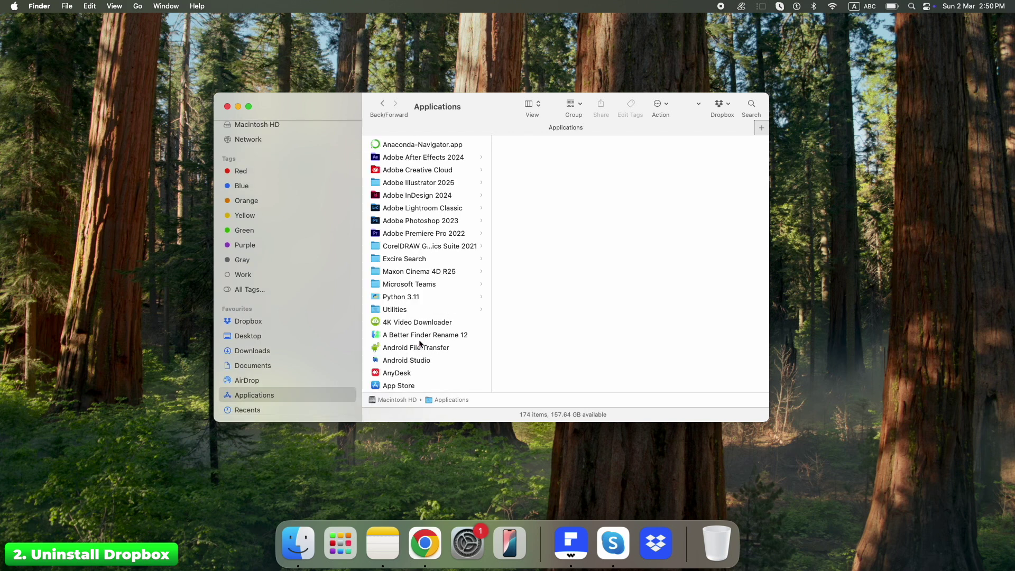
{"action": "scroll", "coordinate": [420, 343], "scroll_direction": "down", "scroll_amount": 10}
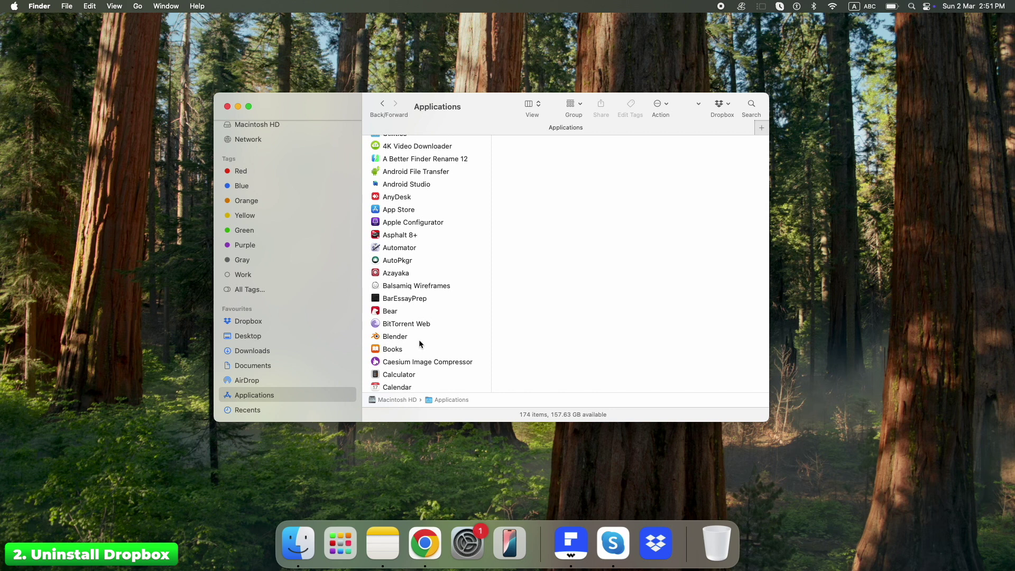
{"action": "scroll", "coordinate": [419, 342], "scroll_direction": "down", "scroll_amount": 14}
{"action": "left_click", "coordinate": [417, 333]}
{"action": "left_click_drag", "start_coordinate": [418, 333], "coordinate": [706, 542]}
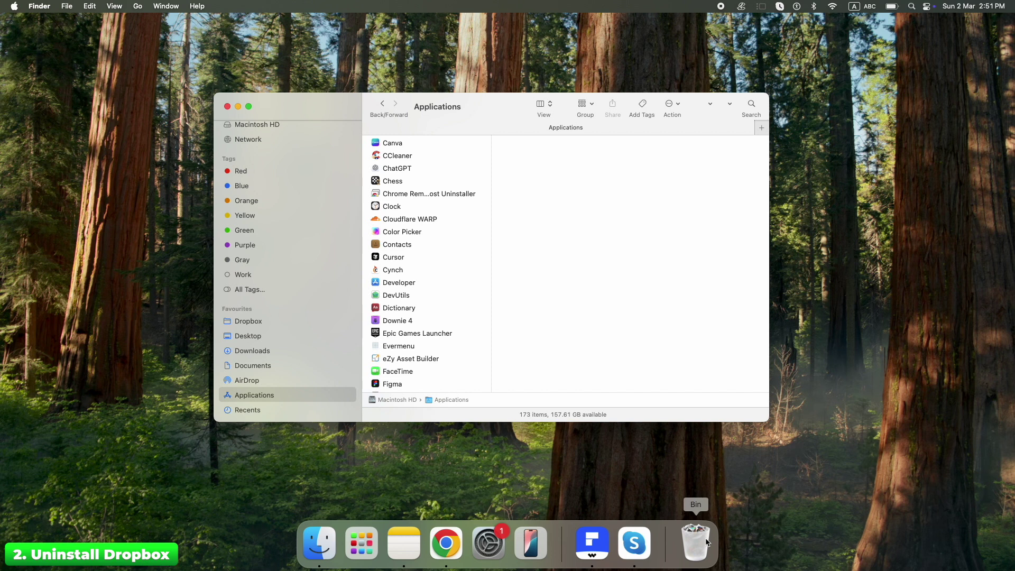
- Empty the Bin permanently, confirming the erase
{"action": "right_click", "coordinate": [707, 541]}
{"action": "left_click", "coordinate": [706, 501]}
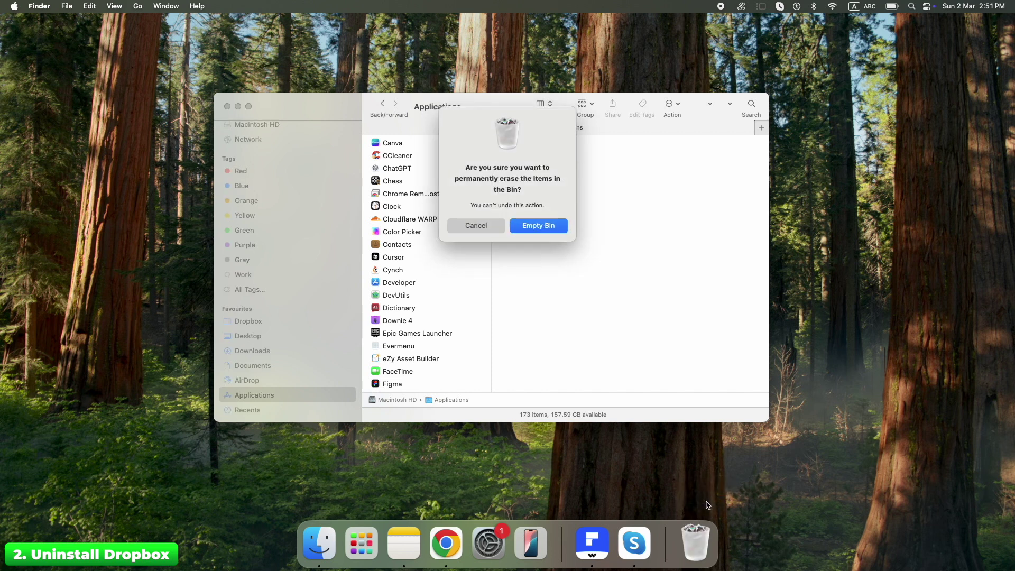
{"action": "left_click", "coordinate": [535, 227]}
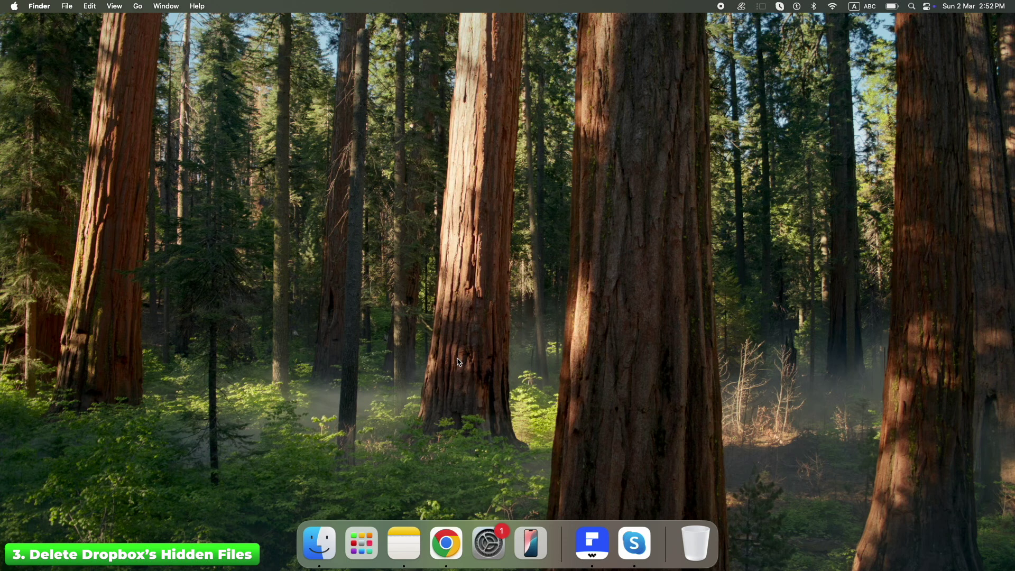
- Go to the com.getdropbox.DropboxMetaInstaller cache folder with Go to Folder in a new Finder window
{"action": "left_click", "coordinate": [319, 542]}
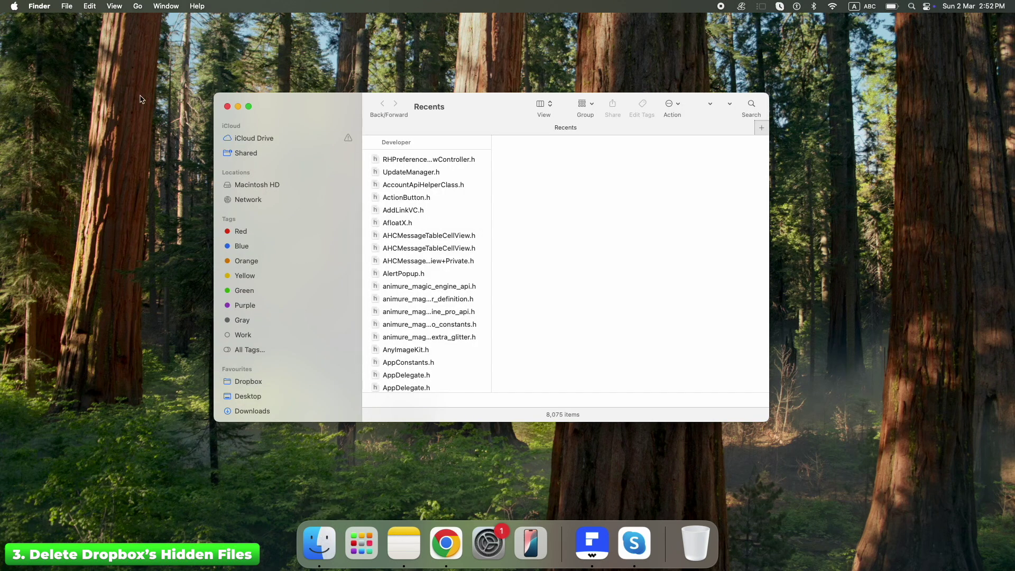
{"action": "left_click", "coordinate": [139, 6]}
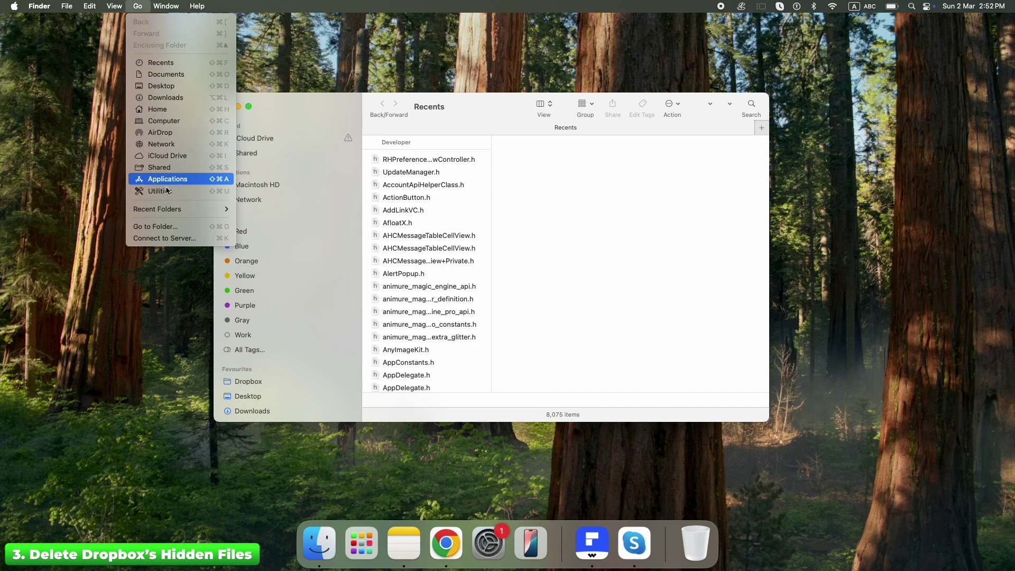
{"action": "left_click", "coordinate": [168, 227]}
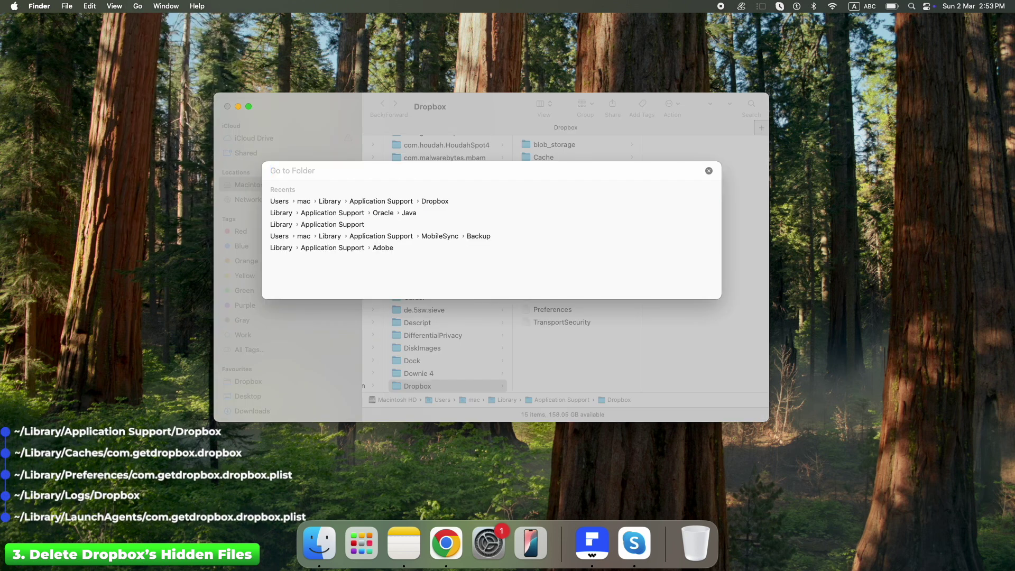
{"action": "type", "text": "~/Library/Caches/com.getdropbox.dropbox"}
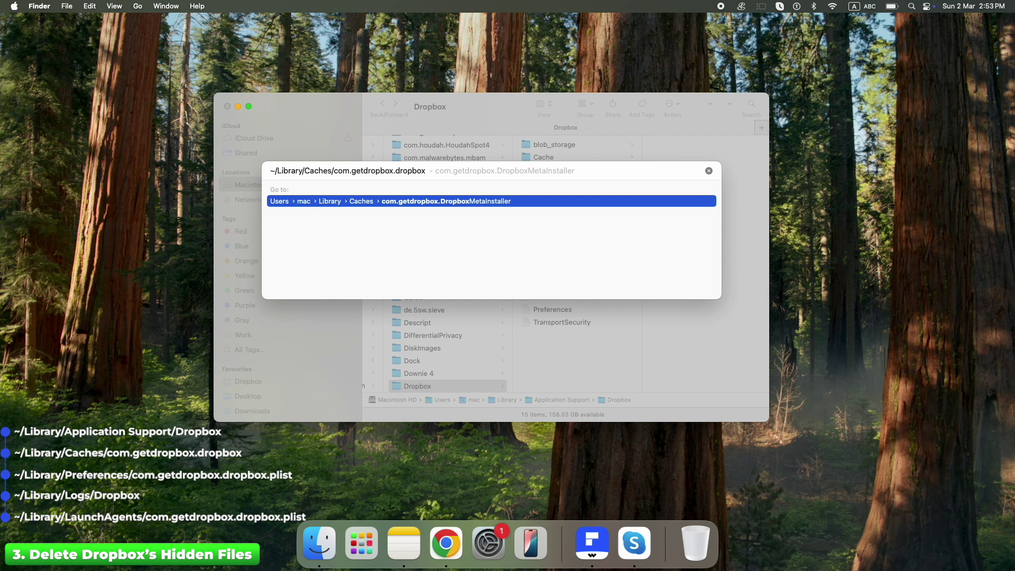
{"action": "key", "text": "Return"}
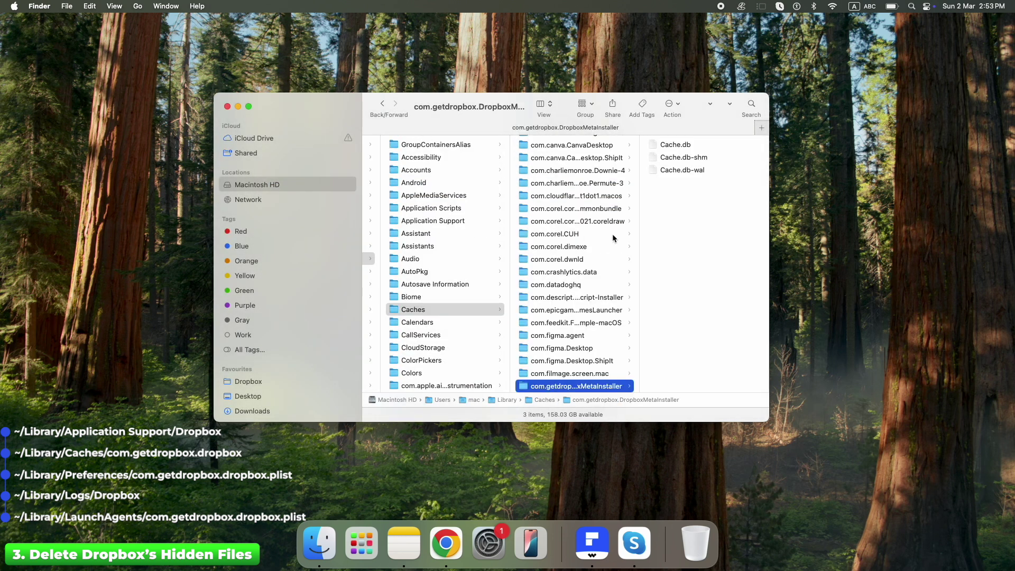
- Select the three Cache.db files and move them to the Bin
{"action": "scroll", "coordinate": [589, 375], "scroll_direction": "down", "scroll_amount": 2}
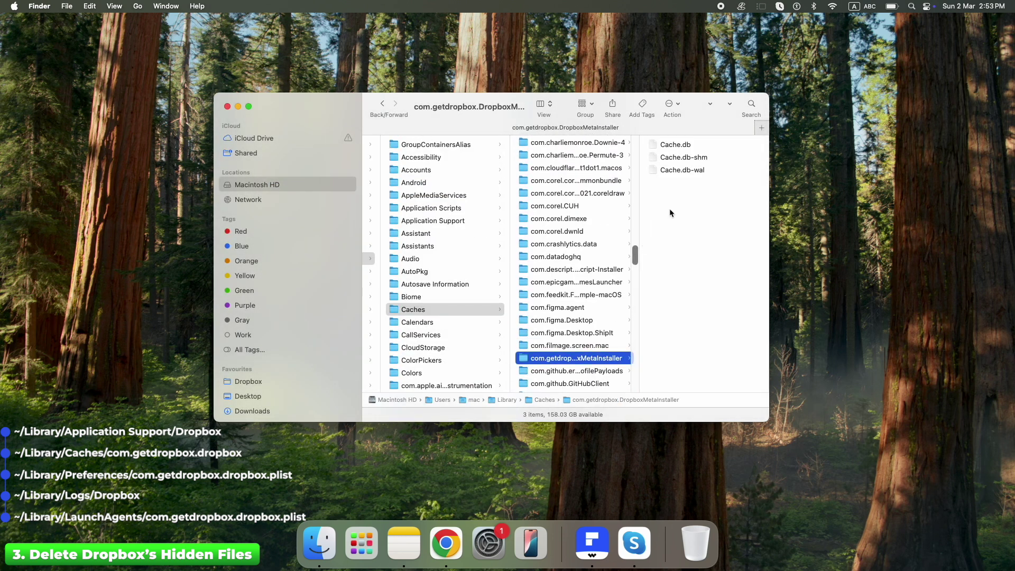
{"action": "left_click", "coordinate": [678, 171]}
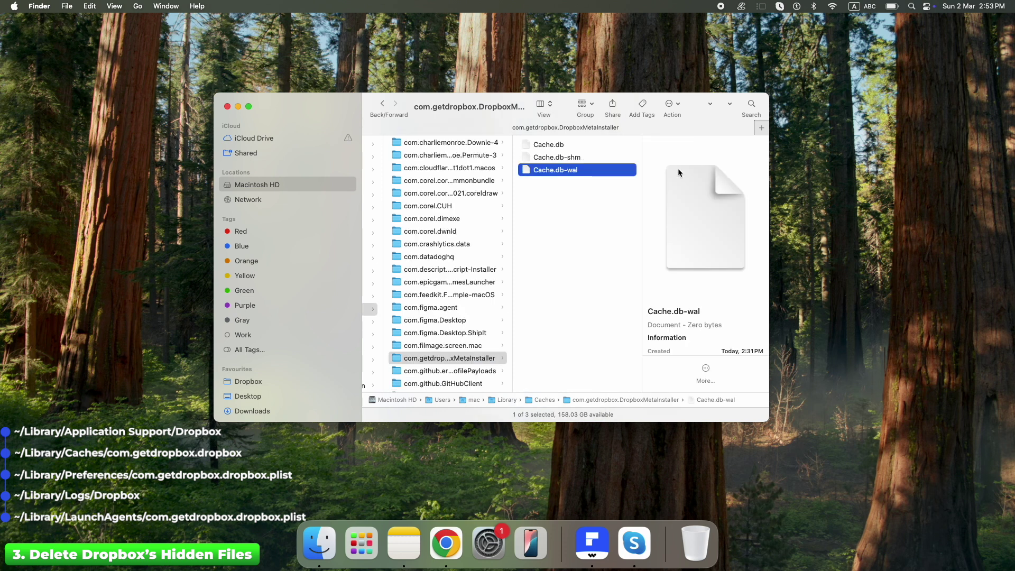
{"action": "left_click", "coordinate": [560, 146], "text": "shift"}
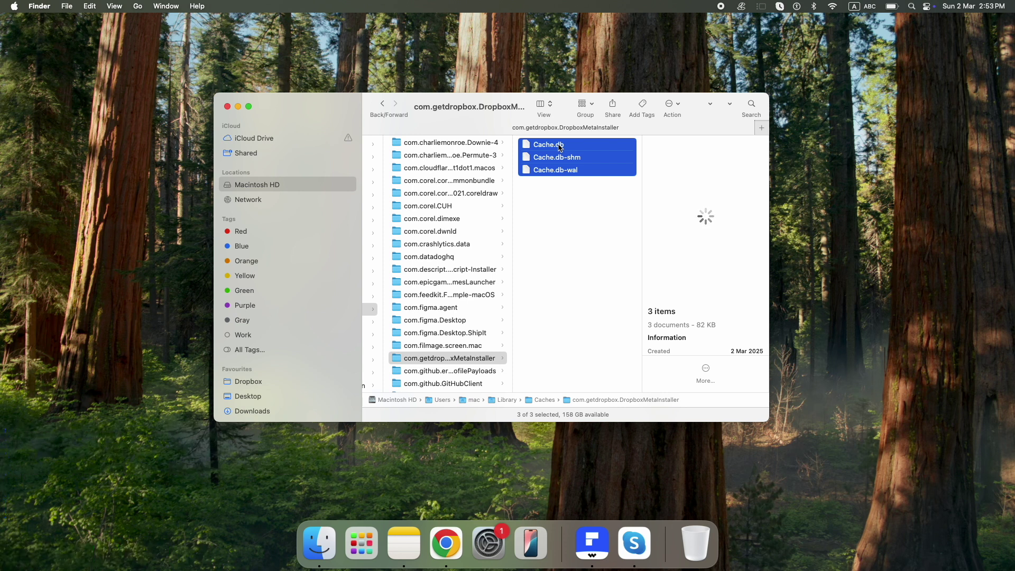
{"action": "right_click", "coordinate": [563, 156]}
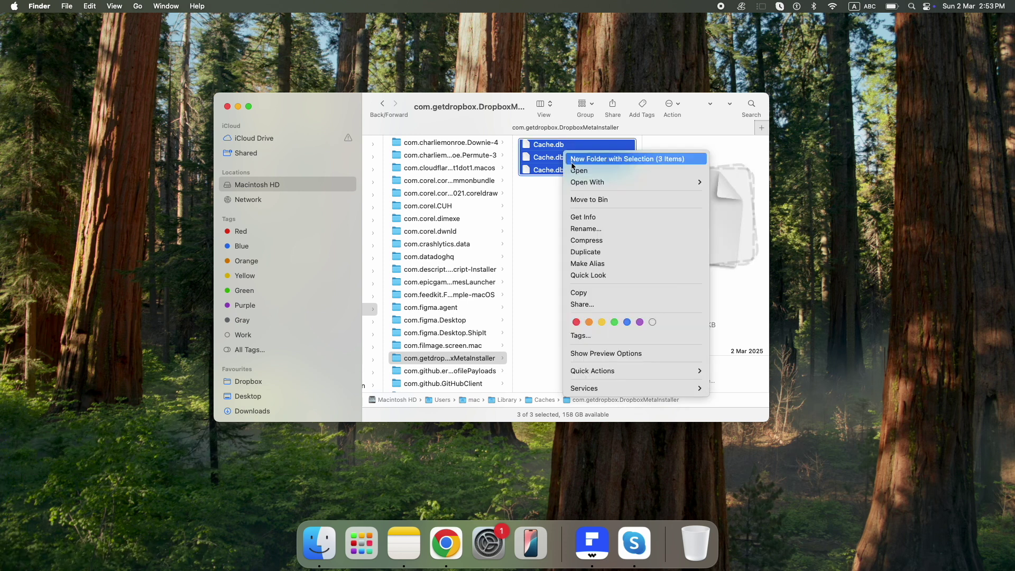
{"action": "left_click", "coordinate": [593, 200]}
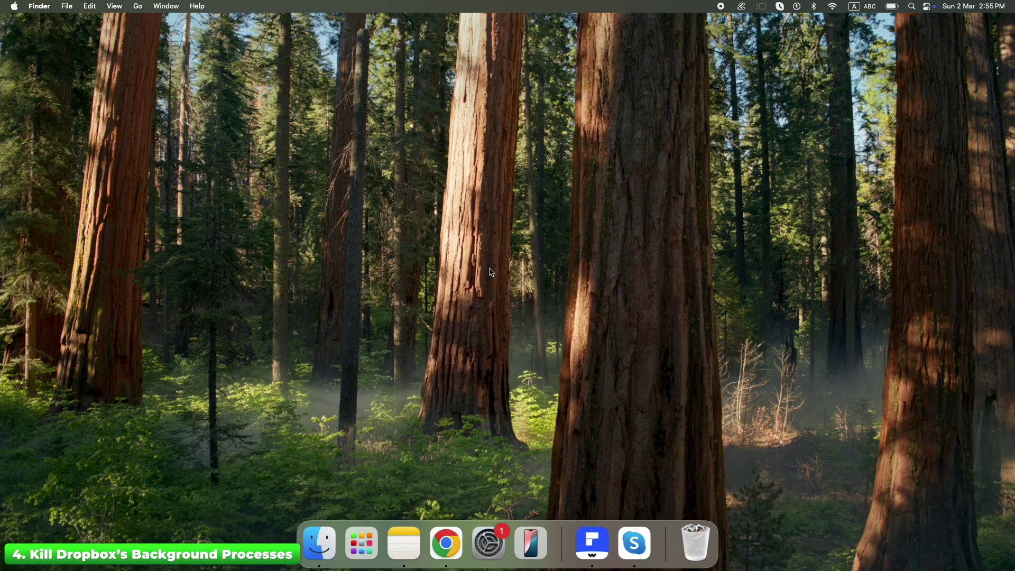
- Launch Activity Monitor through Spotlight search
{"action": "key", "text": "super+space"}
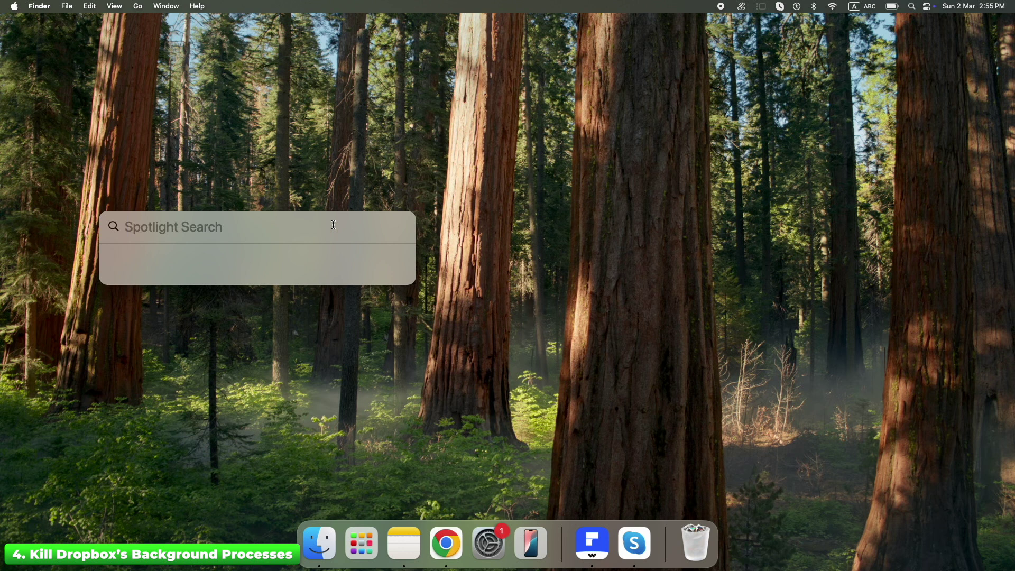
{"action": "type", "text": "ad"}
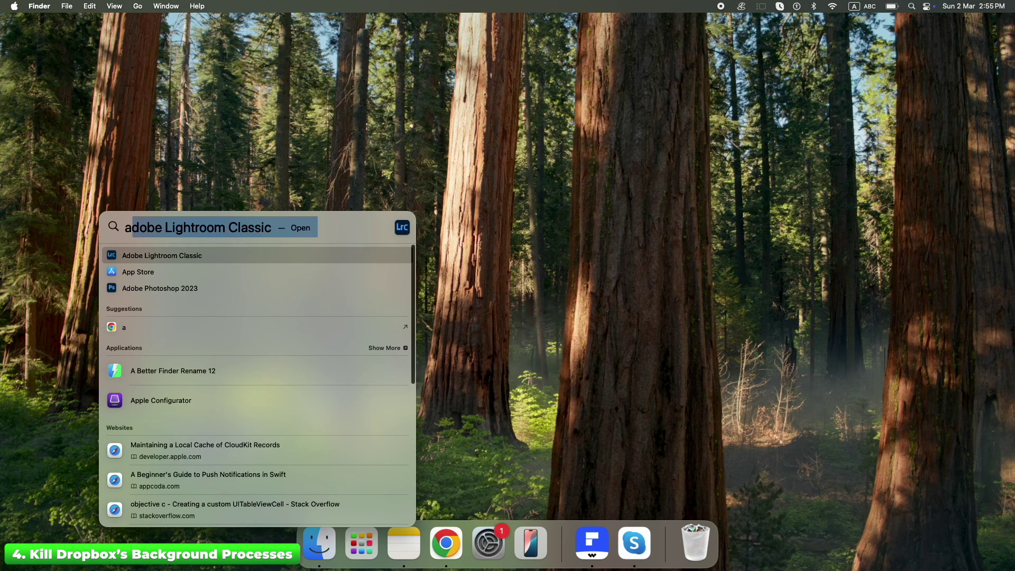
{"action": "key", "text": "BackSpace"}
{"action": "type", "text": "cv"}
{"action": "key", "text": "BackSpace"}
{"action": "type", "text": "t"}
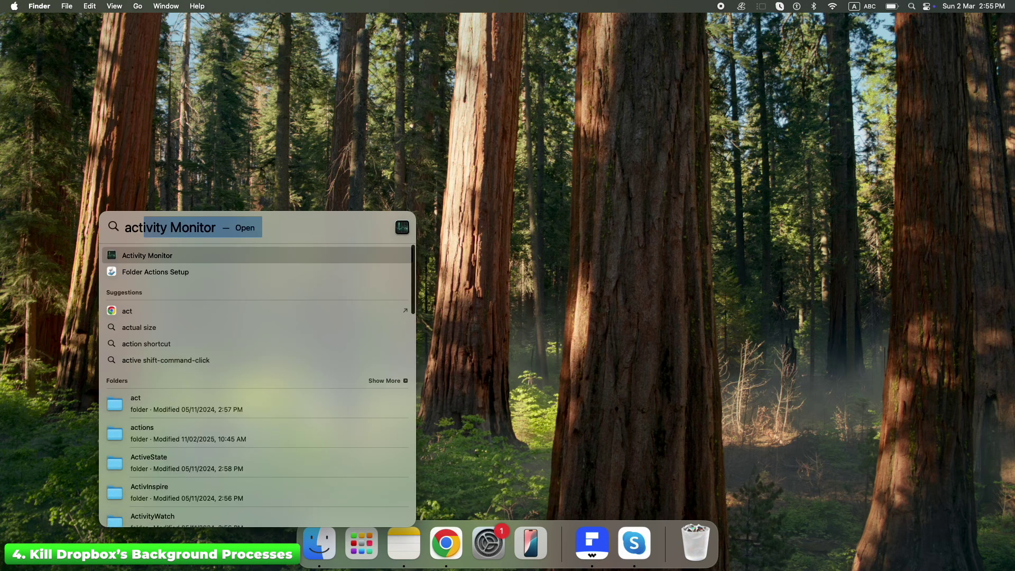
{"action": "key", "text": "Return"}
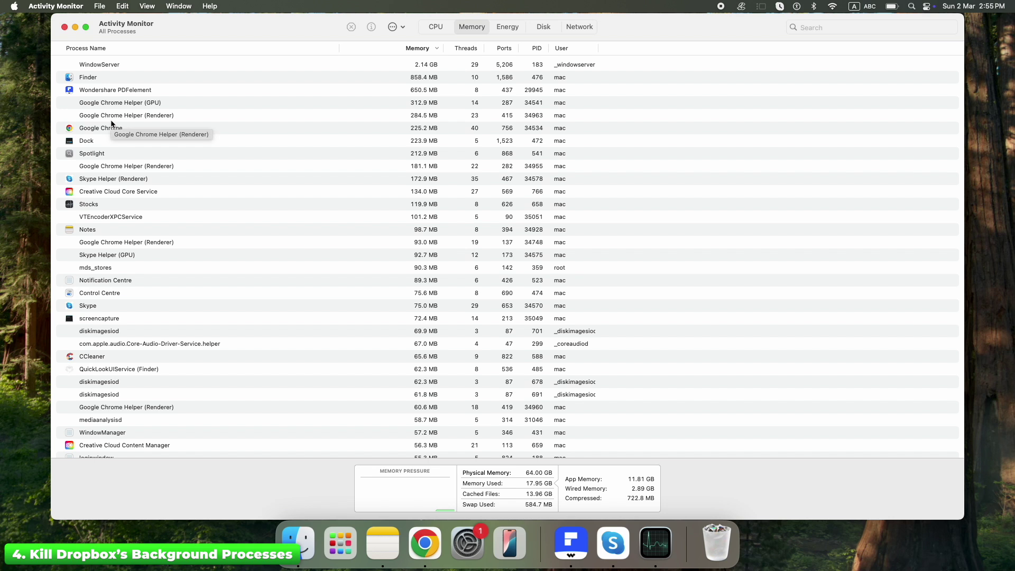
- Scroll through the process list looking for Dropbox, then close the Activity Monitor window
{"action": "scroll", "coordinate": [147, 237], "scroll_direction": "down", "scroll_amount": 3}
{"action": "scroll", "coordinate": [147, 237], "scroll_direction": "down", "scroll_amount": 3}
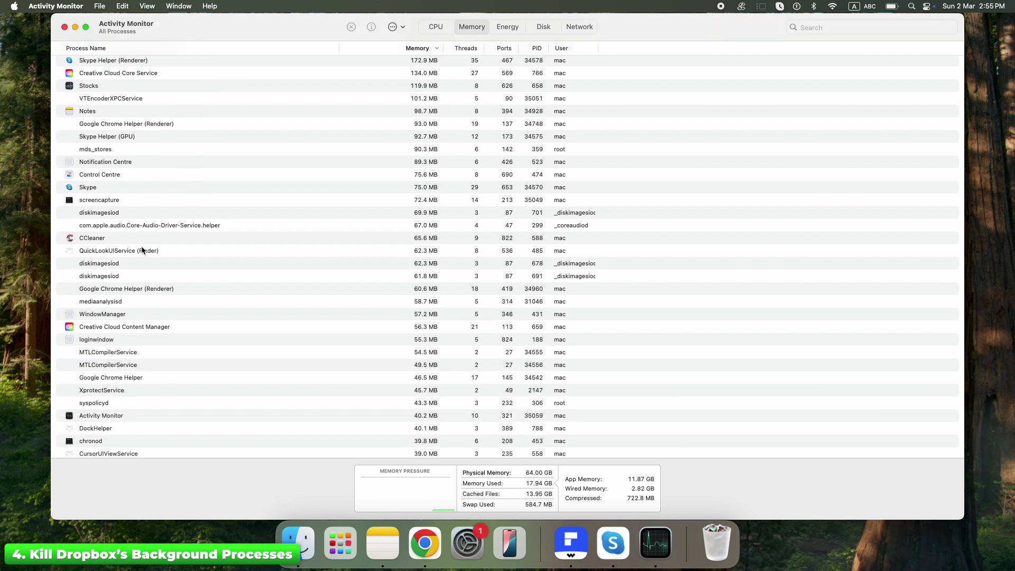
{"action": "left_click", "coordinate": [142, 252]}
{"action": "key", "text": "Down"}
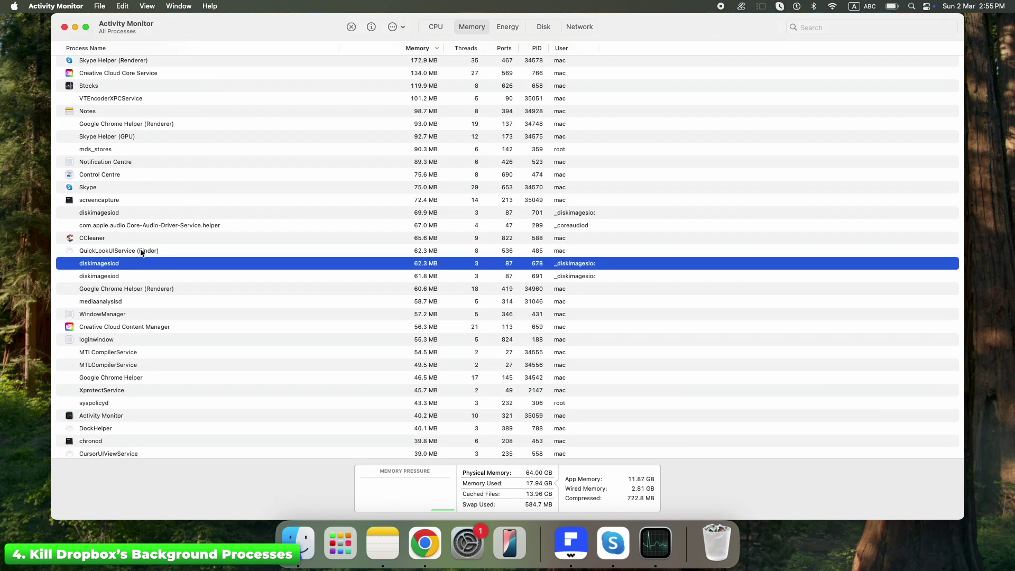
{"action": "scroll", "coordinate": [141, 254], "scroll_direction": "down", "scroll_amount": 10}
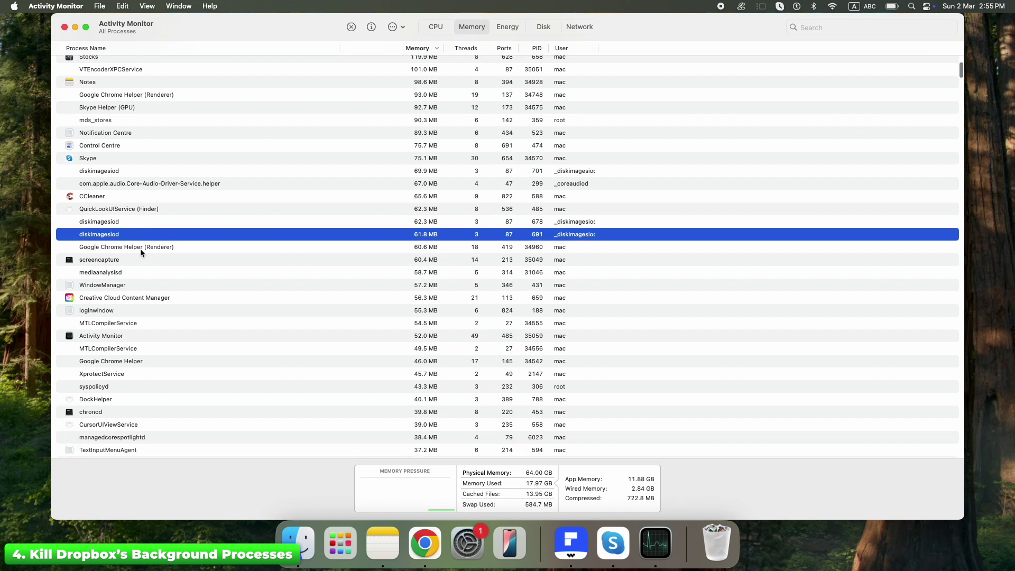
{"action": "key", "text": "super+w"}
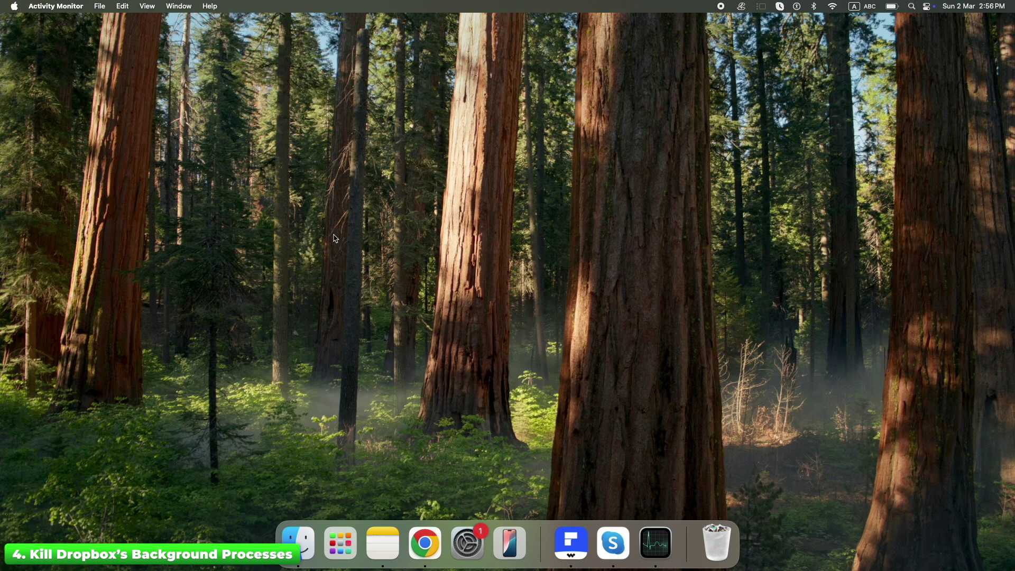
- Start a new Spotlight search for 'ter' to find Terminal
{"action": "key", "text": "super+space"}
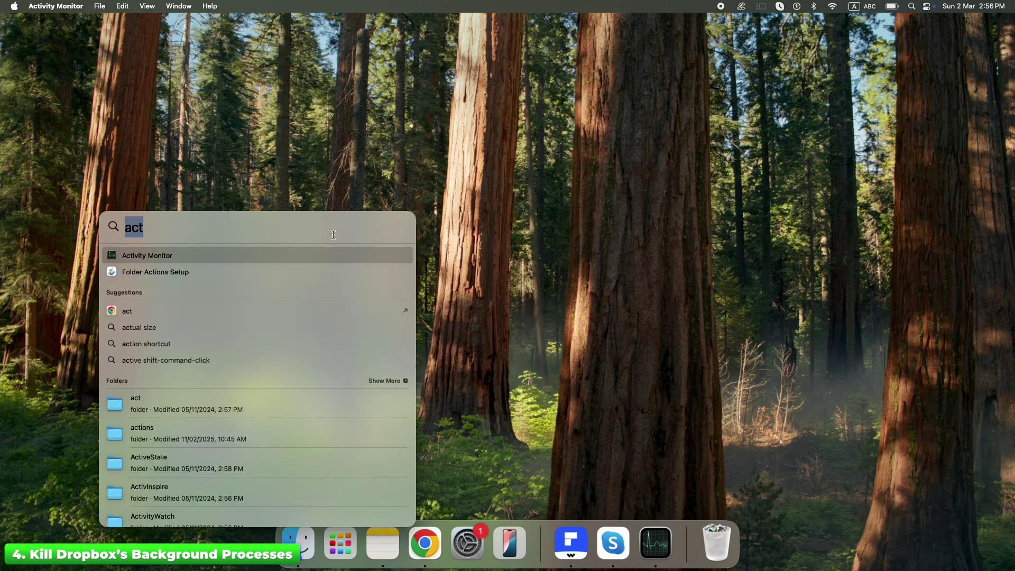
{"action": "key", "text": "BackSpace"}
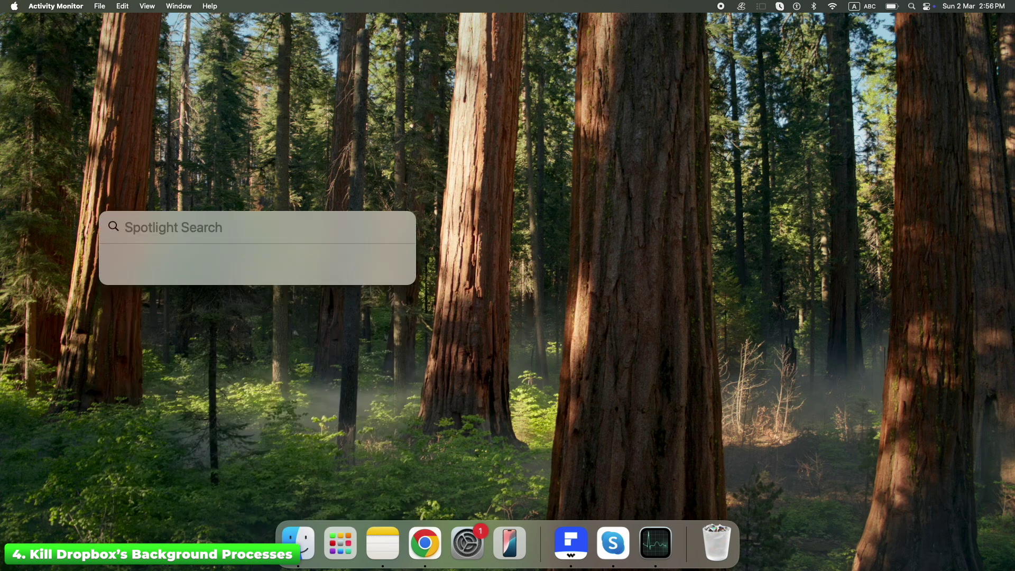
{"action": "type", "text": "terminal"}
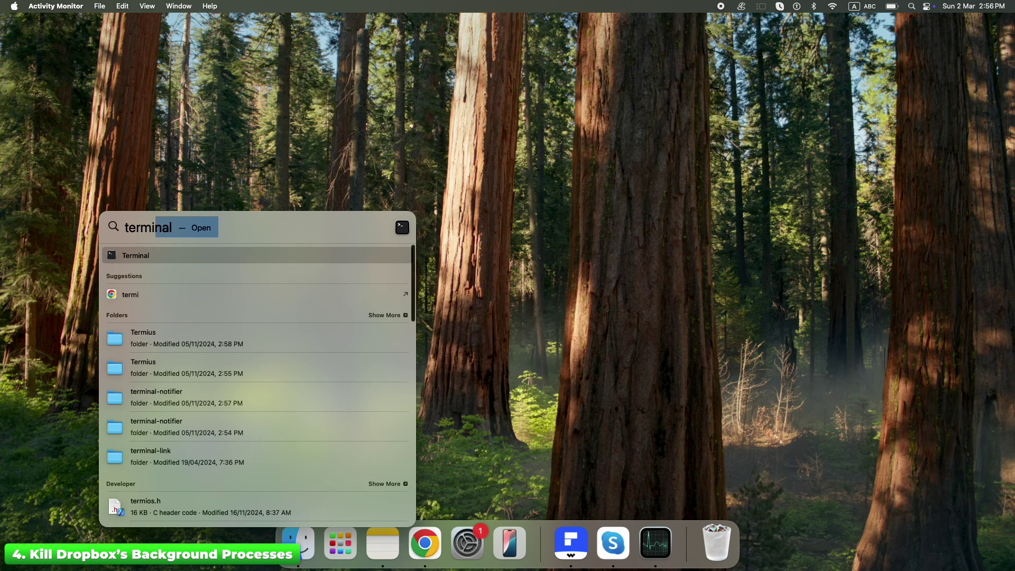
- Run 'pkill Dropbox' in Terminal, then close the Terminal window
{"action": "key", "text": "Return"}
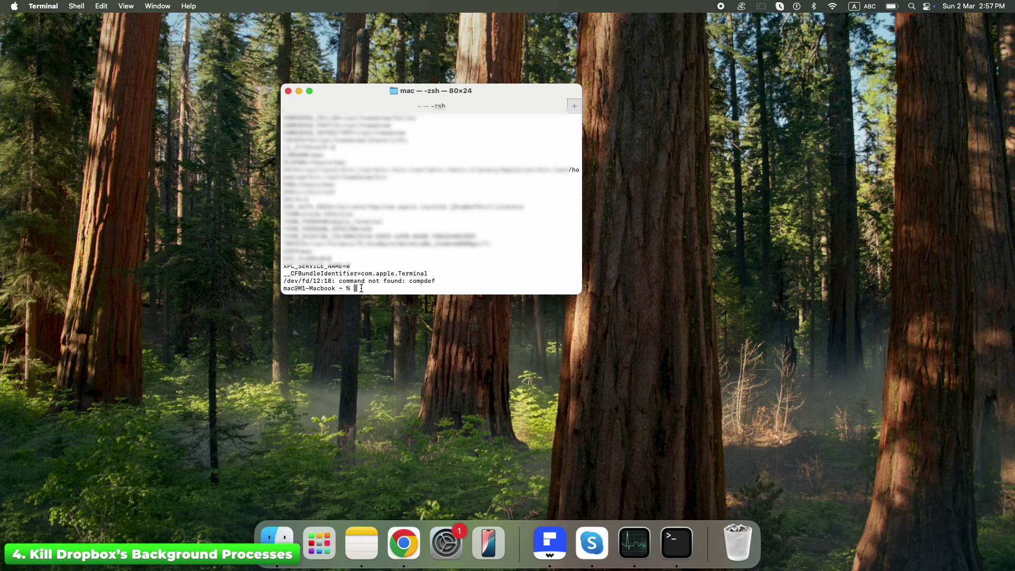
{"action": "type", "text": "pkill Dropbox"}
{"action": "key", "text": "Return"}
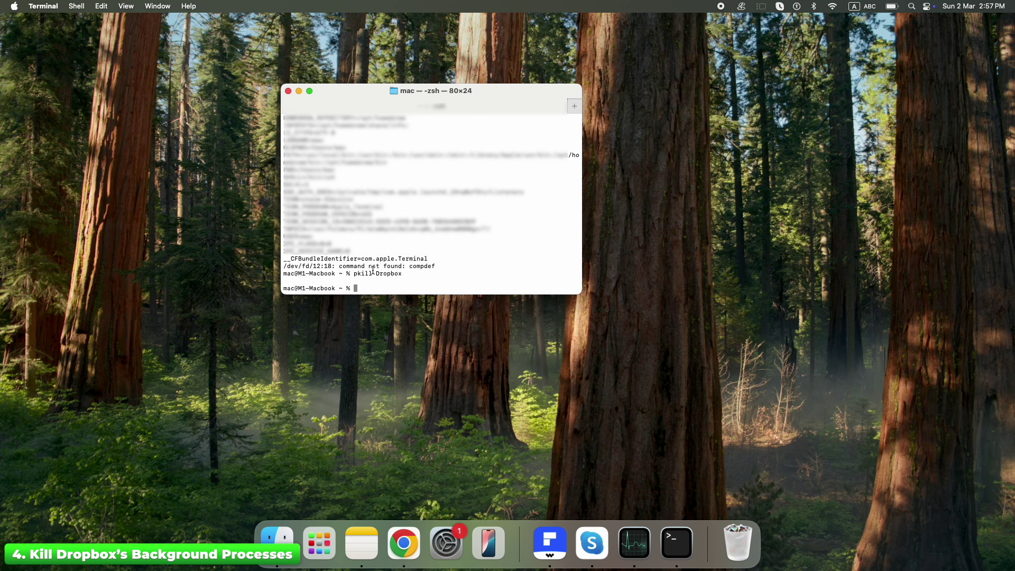
{"action": "left_click", "coordinate": [288, 92]}
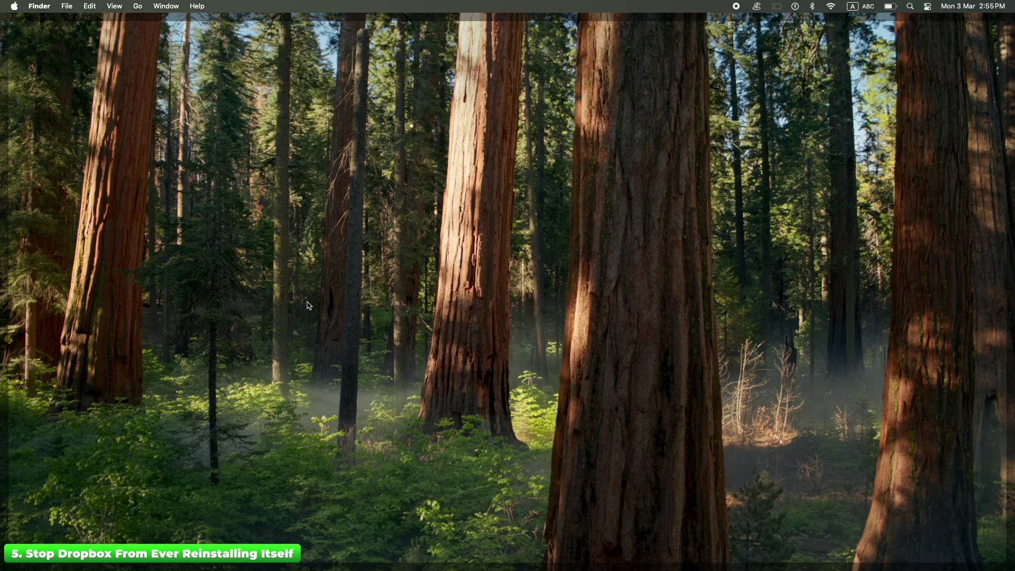
- Remove Dropbox from Open at Login under General > Login Items & Extensions
{"action": "left_click", "coordinate": [13, 7]}
{"action": "left_click", "coordinate": [33, 39]}
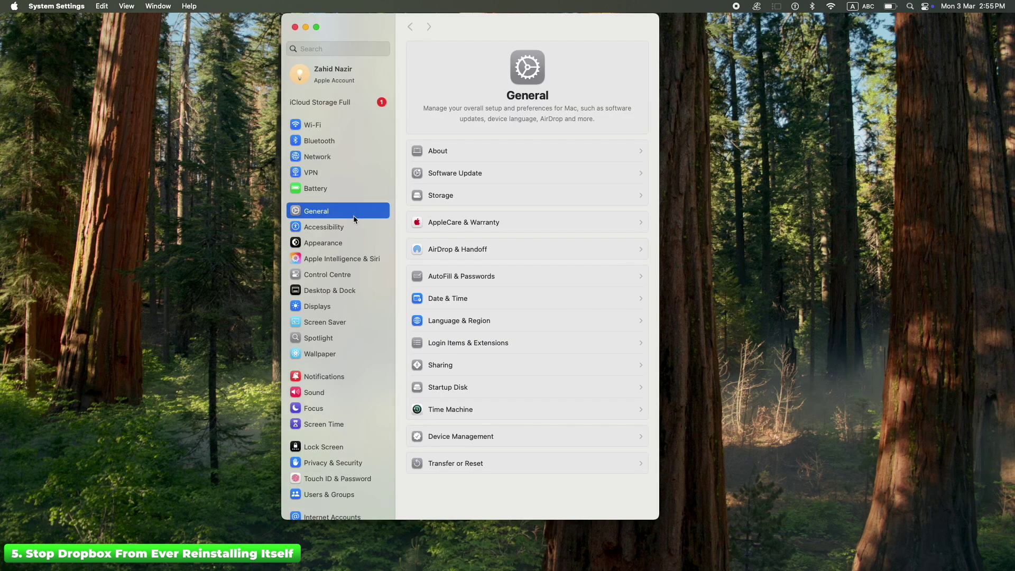
{"action": "left_click", "coordinate": [472, 343]}
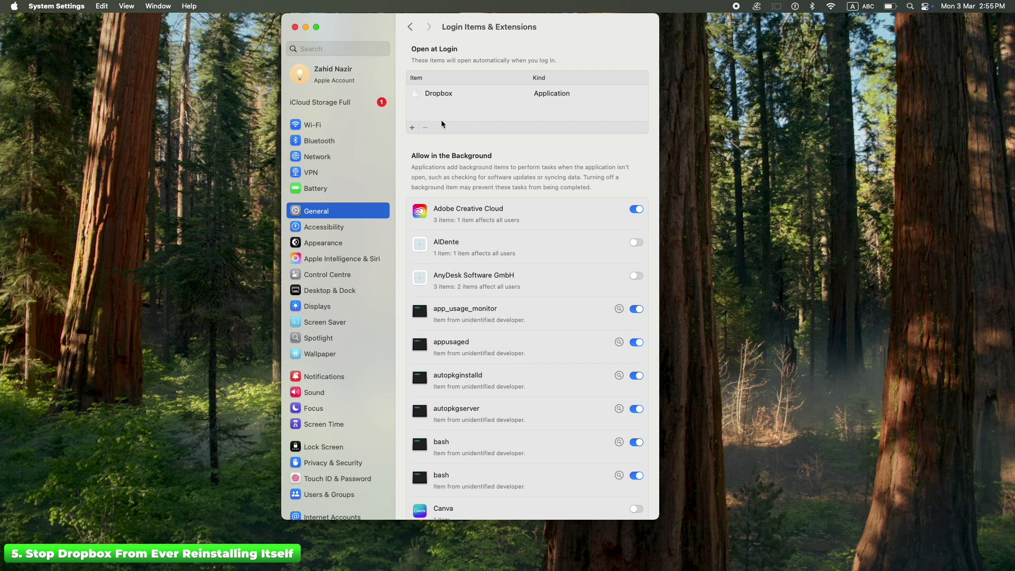
{"action": "left_click", "coordinate": [443, 97]}
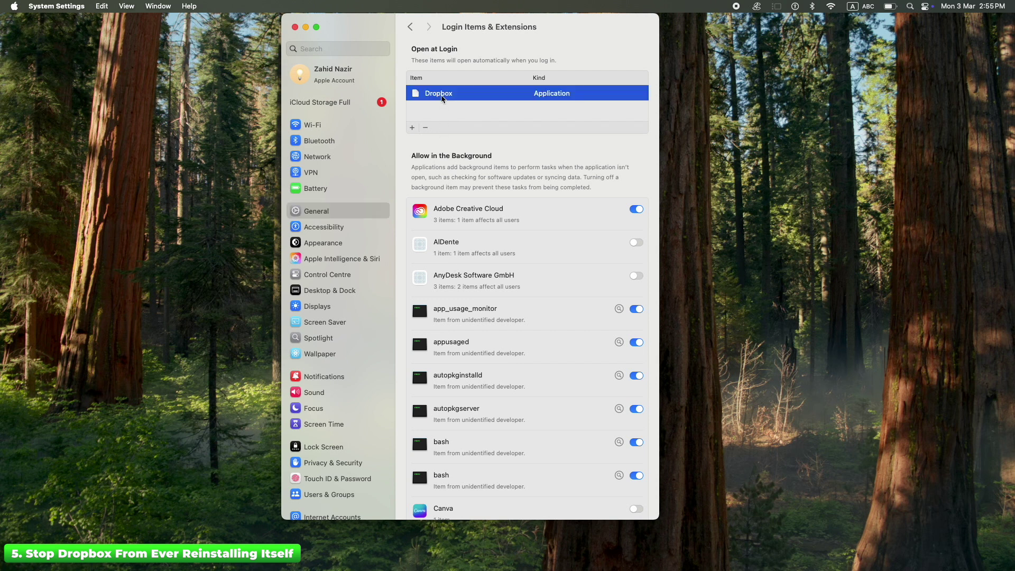
{"action": "left_click", "coordinate": [426, 129]}
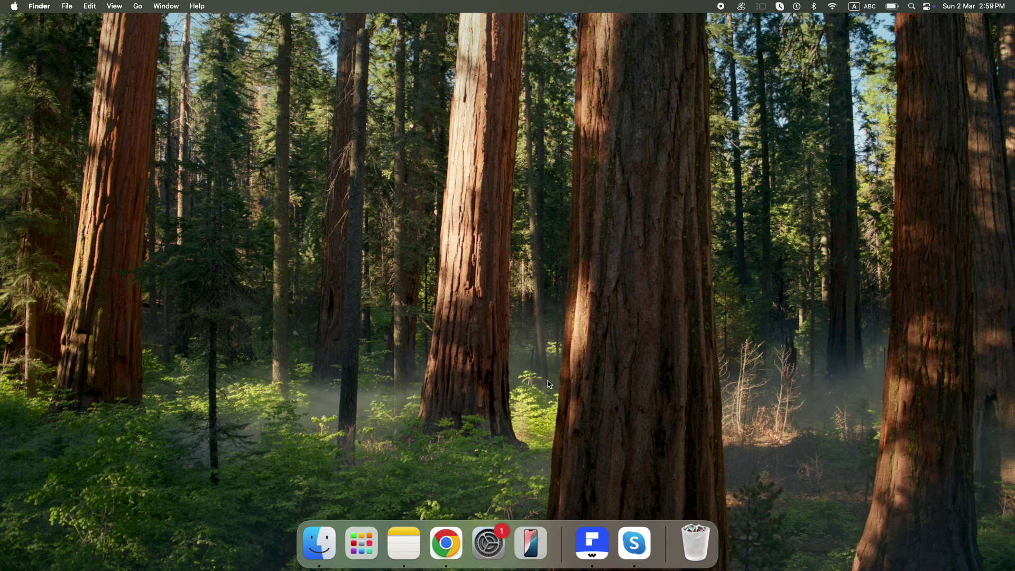
- Run 'ps aux | grep -i dropbox' in a Terminal opened from Spotlight
{"action": "key", "text": "super+space"}
{"action": "key", "text": "Return"}
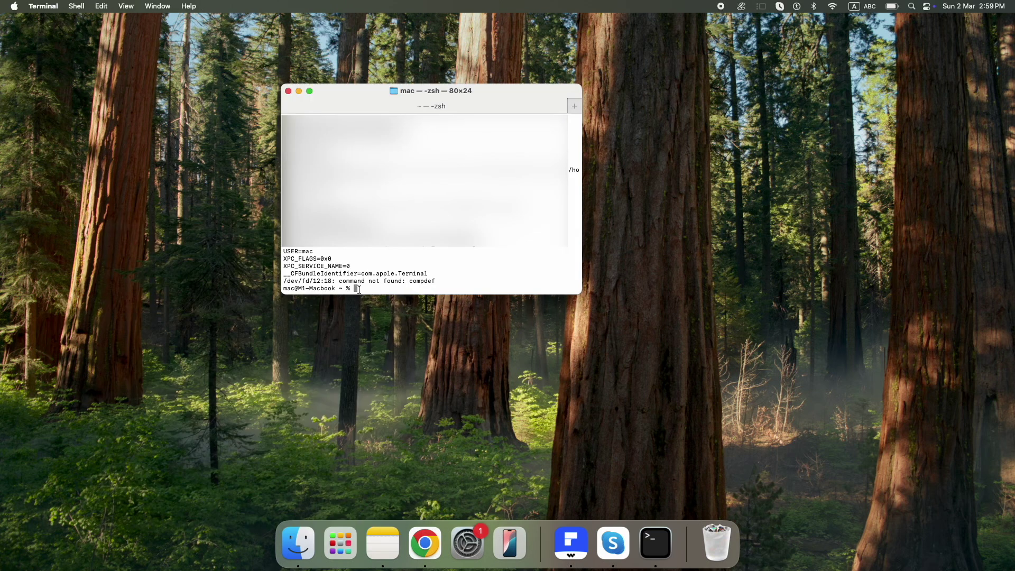
{"action": "type", "text": "ps aux | grep -i dropbox"}
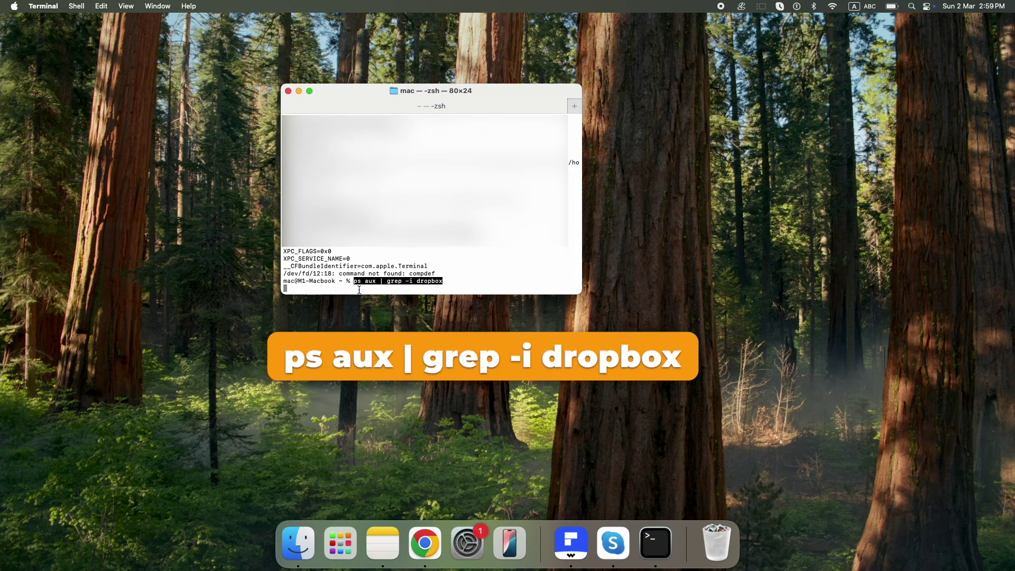
{"action": "key", "text": "Return"}
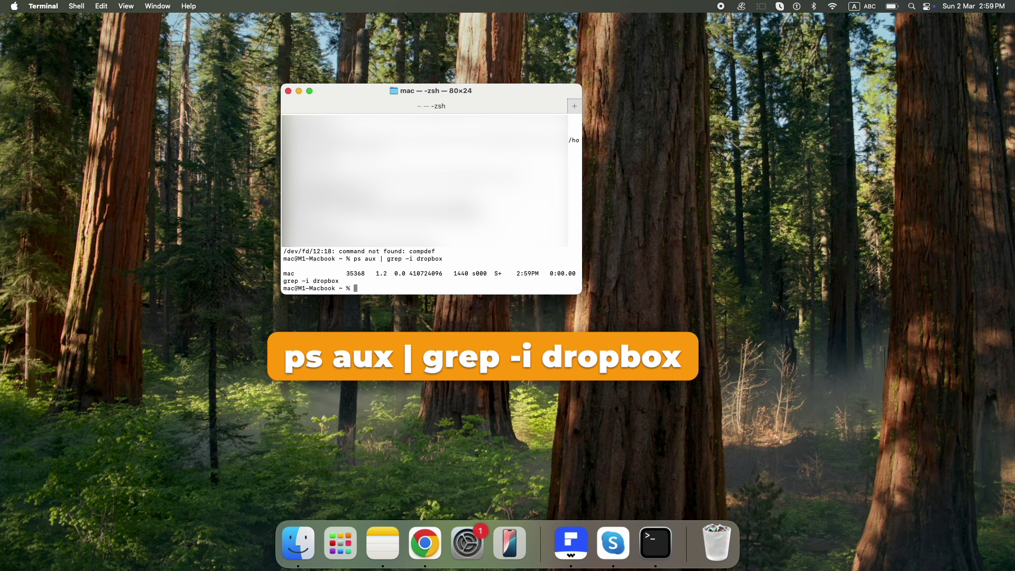